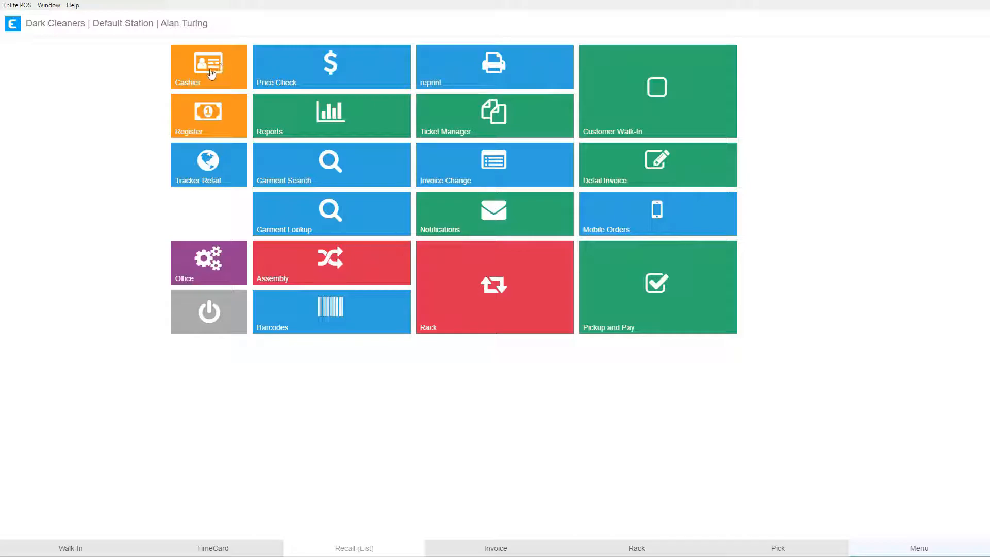
Step: Open the Cashier screen and sign in with the cashier PIN
left_click(206, 70)
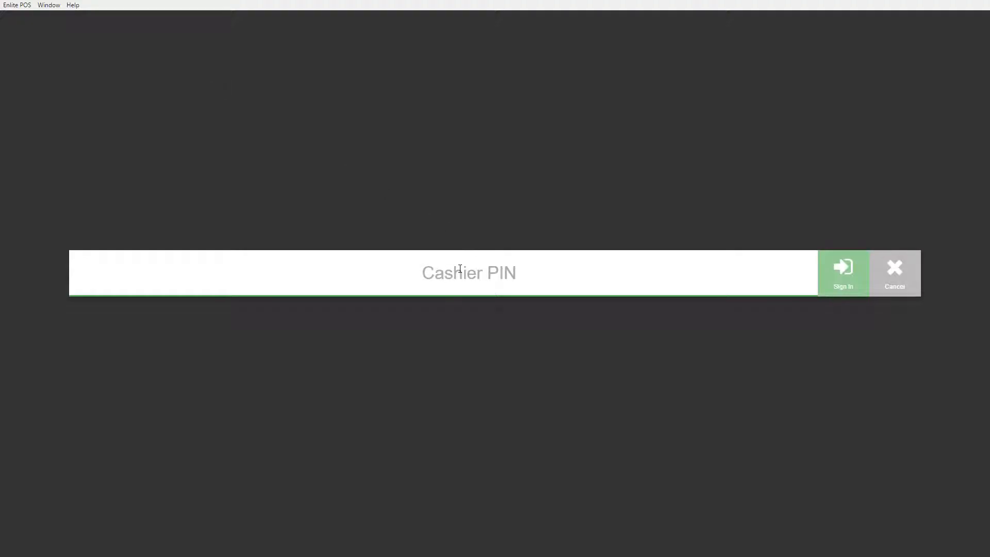
type("••••")
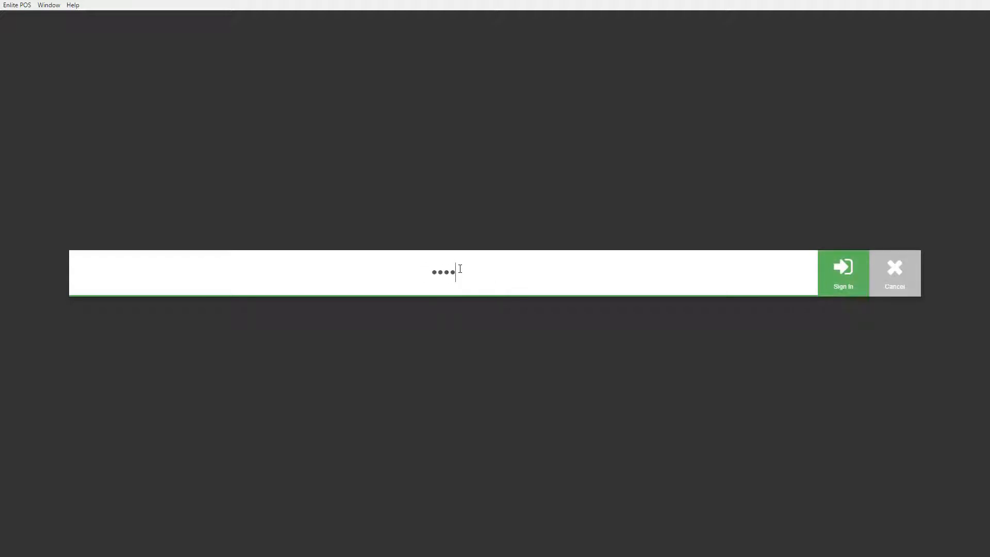
key("Return")
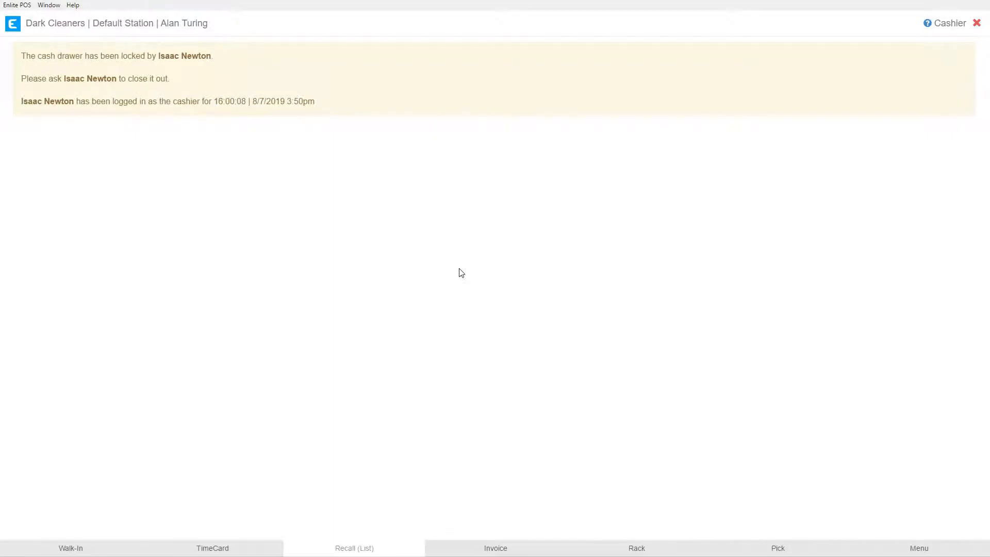
Step: Read the cash drawer lock message, then close the Cashier screen
left_click_drag(204, 24, 160, 25)
left_click(174, 191)
left_click_drag(160, 56, 201, 56)
double_click(47, 101)
left_click_drag(245, 101, 75, 101)
double_click(255, 101)
left_click_drag(73, 101, 318, 105)
left_click(954, 29)
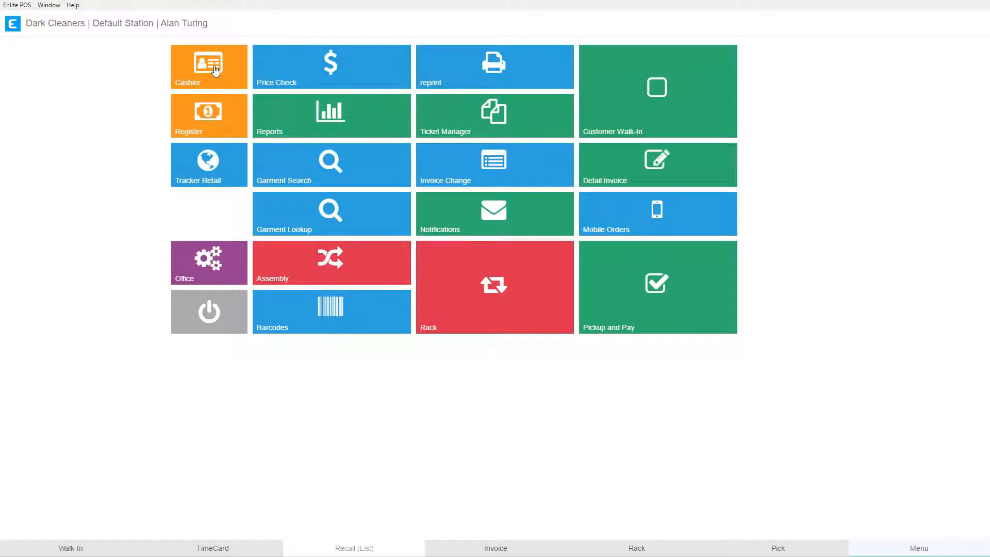
Step: Reopen the Cashier screen and sign in with the locking cashier's PIN
left_click(215, 69)
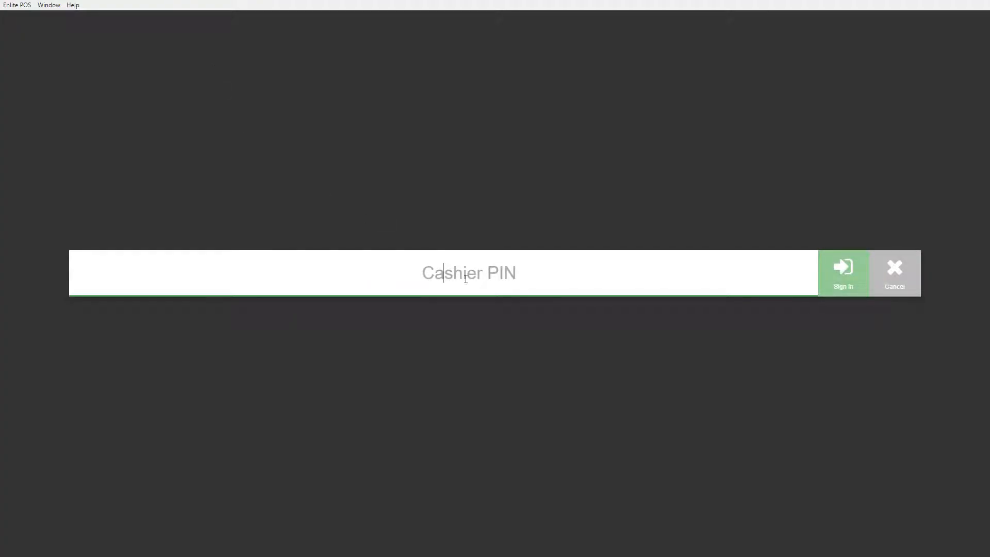
type("123")
key("Return")
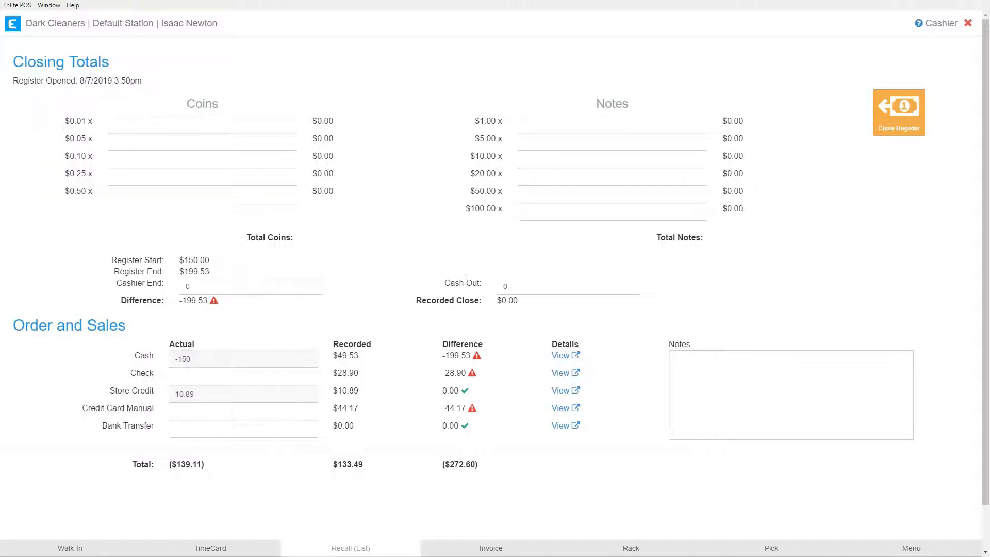
Step: Examine the closing totals: coin and note rows, register start and end amounts, and recorded sales
left_click_drag(222, 27, 161, 24)
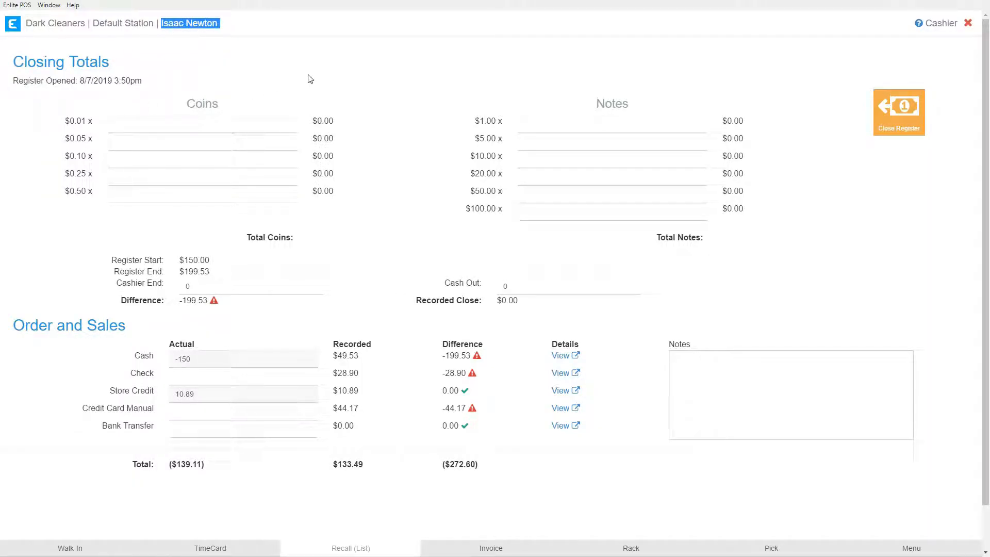
left_click(363, 70)
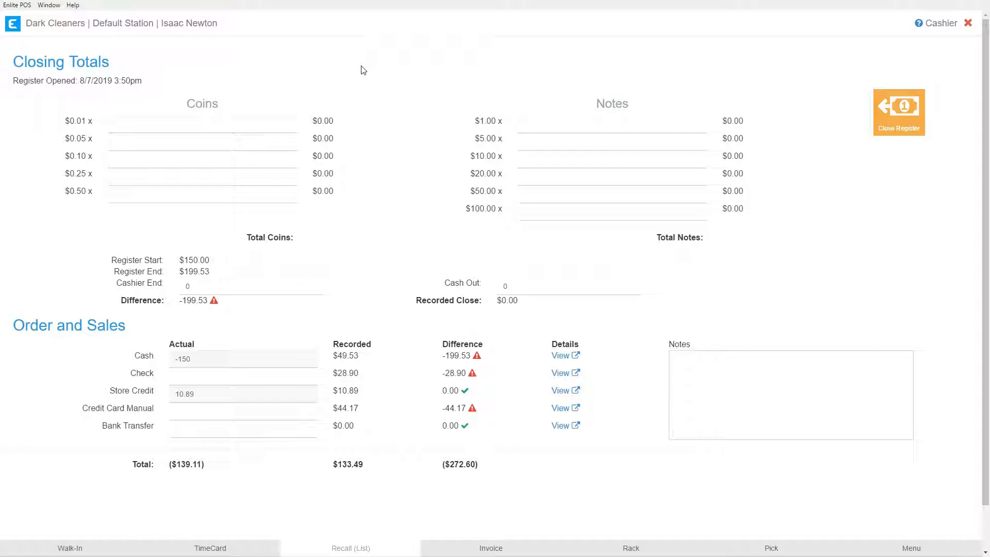
left_click_drag(170, 98, 743, 216)
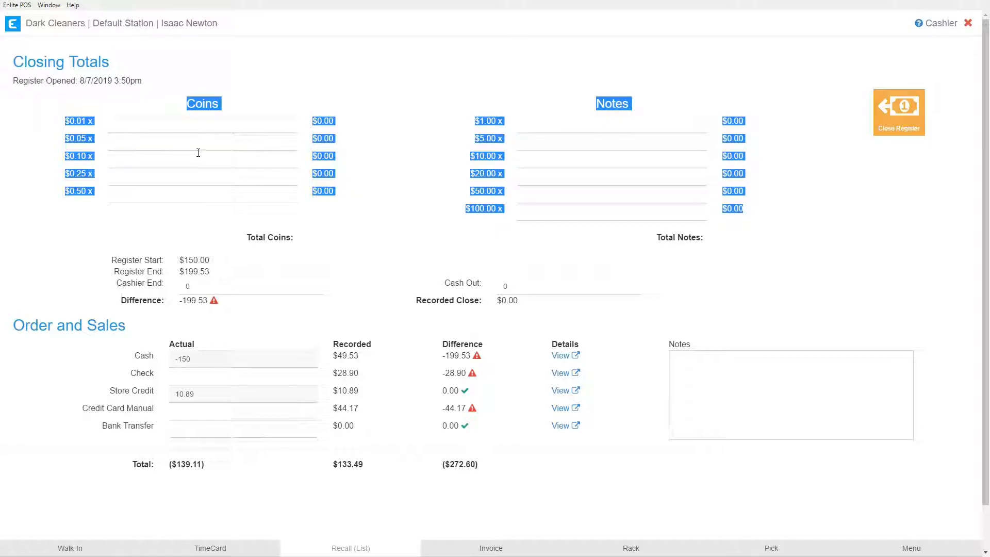
left_click(231, 126)
left_click(584, 127)
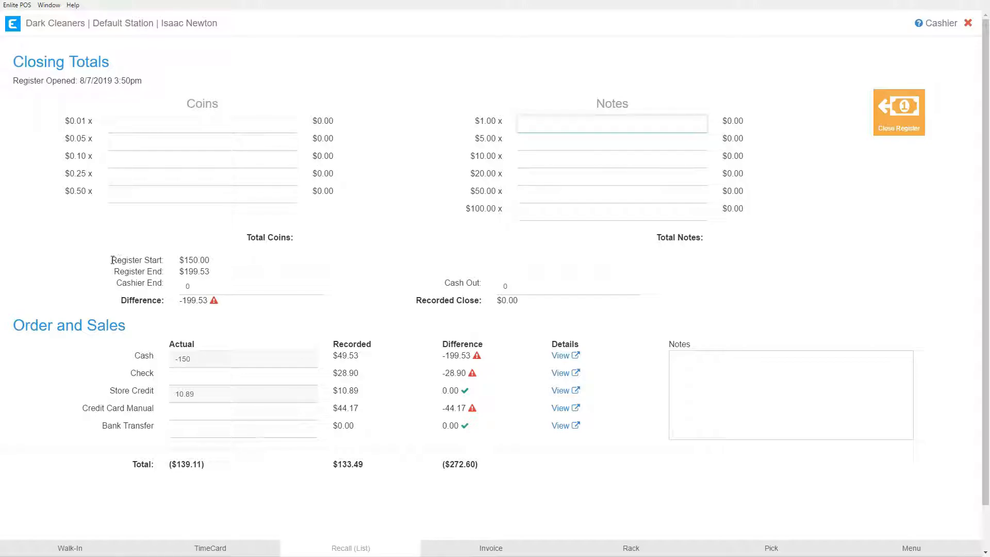
left_click_drag(111, 260, 210, 259)
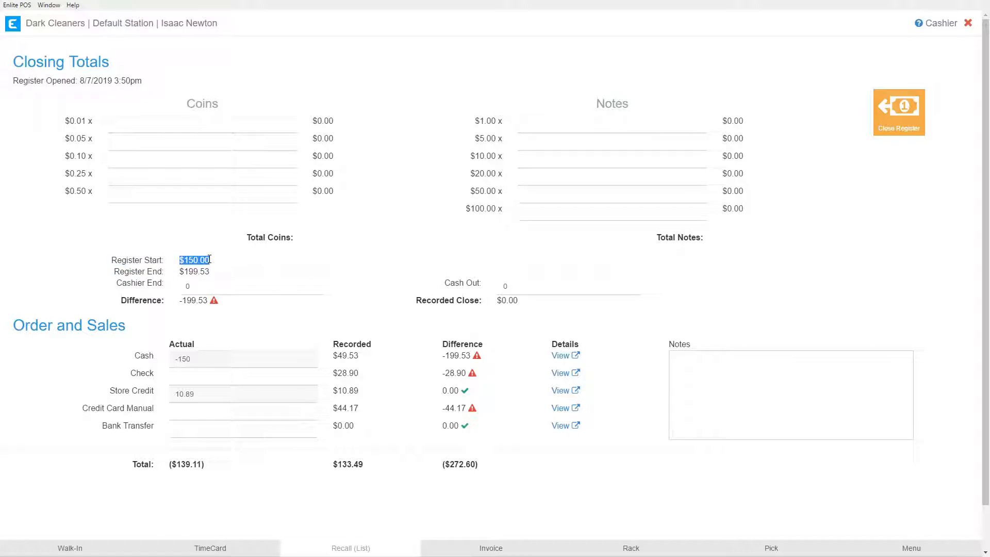
left_click_drag(113, 272, 282, 272)
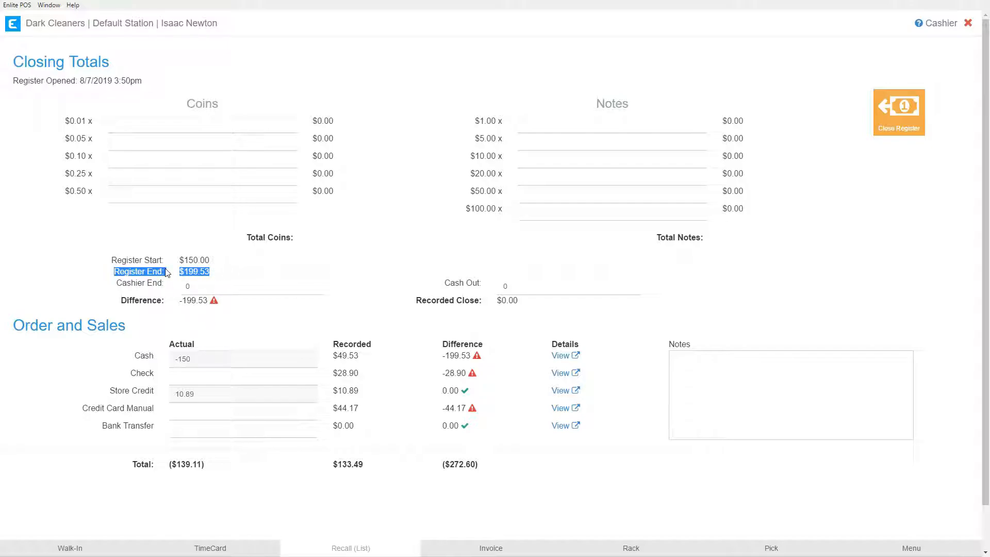
left_click_drag(180, 272, 211, 273)
left_click(224, 270)
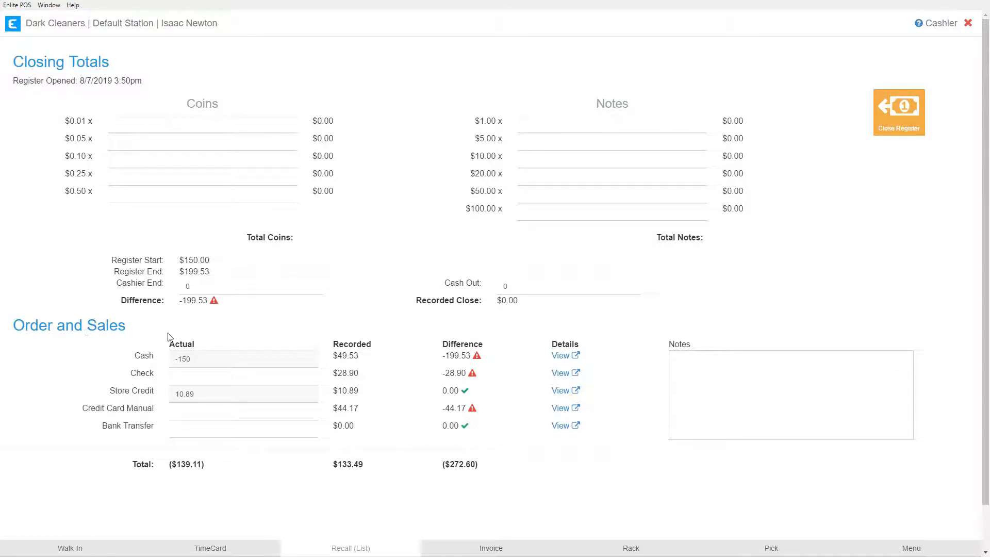
left_click_drag(180, 260, 207, 261)
left_click(335, 329)
left_click_drag(332, 355, 360, 361)
left_click_drag(179, 271, 216, 274)
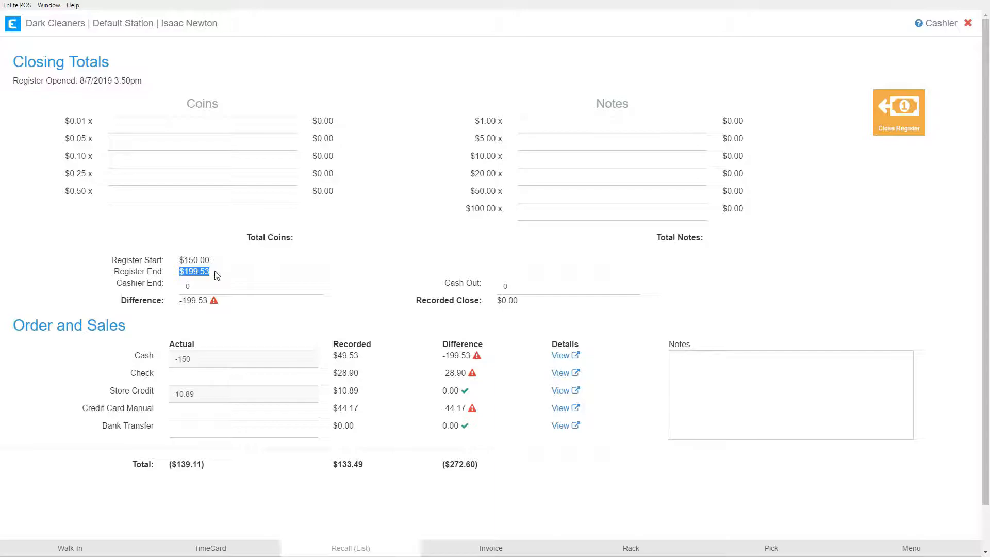
left_click(300, 268)
Step: Count the notes as one $100, one $50, two $20, one $5 and four $1
left_click(545, 216)
type("1")
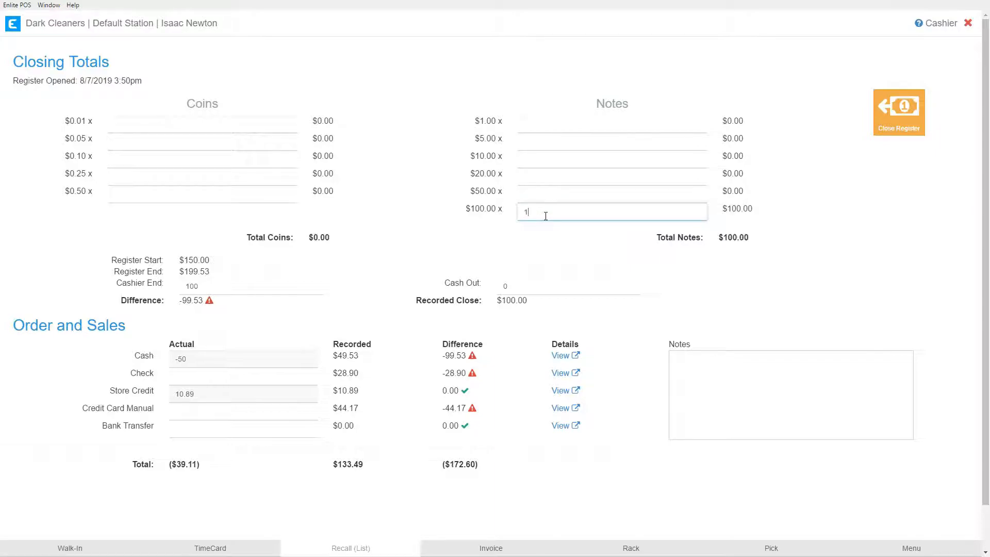
left_click(530, 192)
type("1")
left_click(534, 177)
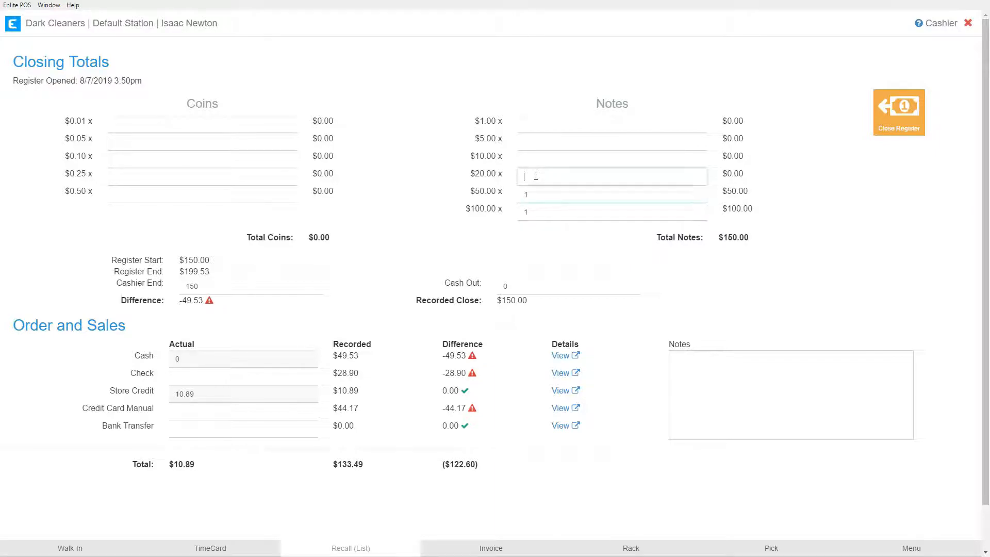
type("2")
left_click(535, 144)
type("1")
left_click(528, 127)
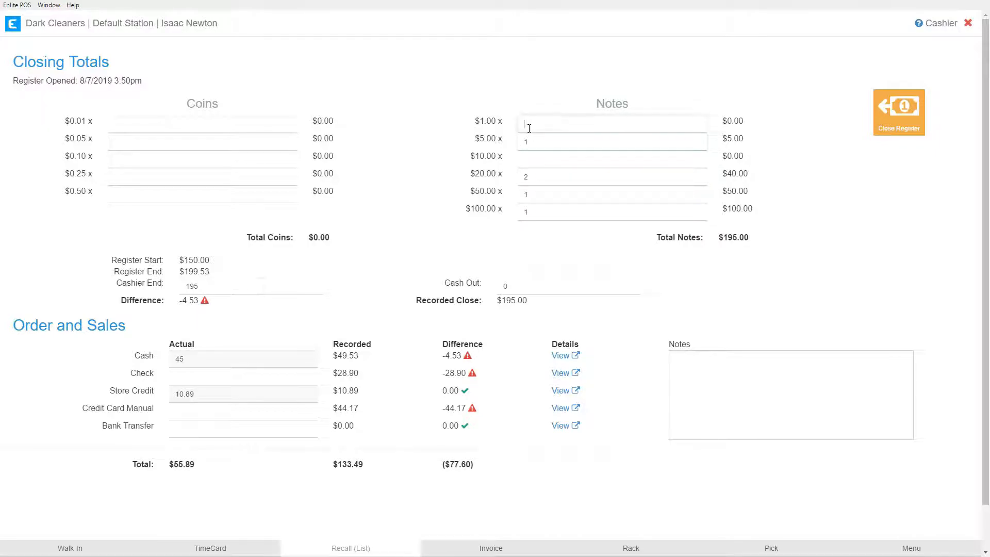
type("4")
Step: Count the coins as two $0.25 and three $0.01
left_click(129, 183)
type("2")
left_click(132, 125)
type("3")
left_click(395, 171)
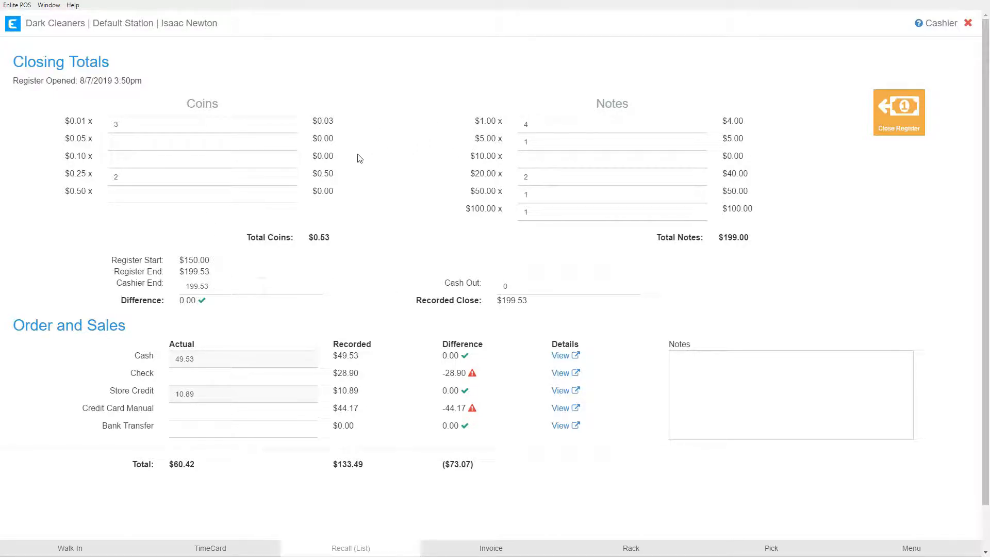
Step: Try changing the $20 note count to 1, then restore it to 2
left_click_drag(177, 307, 199, 304)
double_click(524, 177)
type("1")
left_click(437, 190)
left_click_drag(223, 300, 178, 300)
left_click(403, 198)
double_click(524, 176)
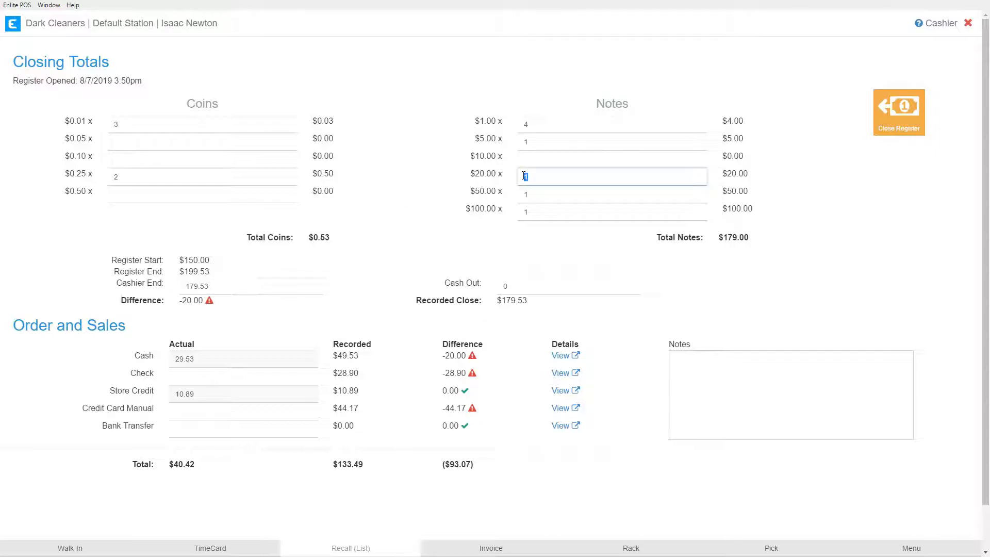
type("2")
Step: Repeat setting the $20 note count to 1 and back to 2 while checking the cash figures
left_click(383, 198)
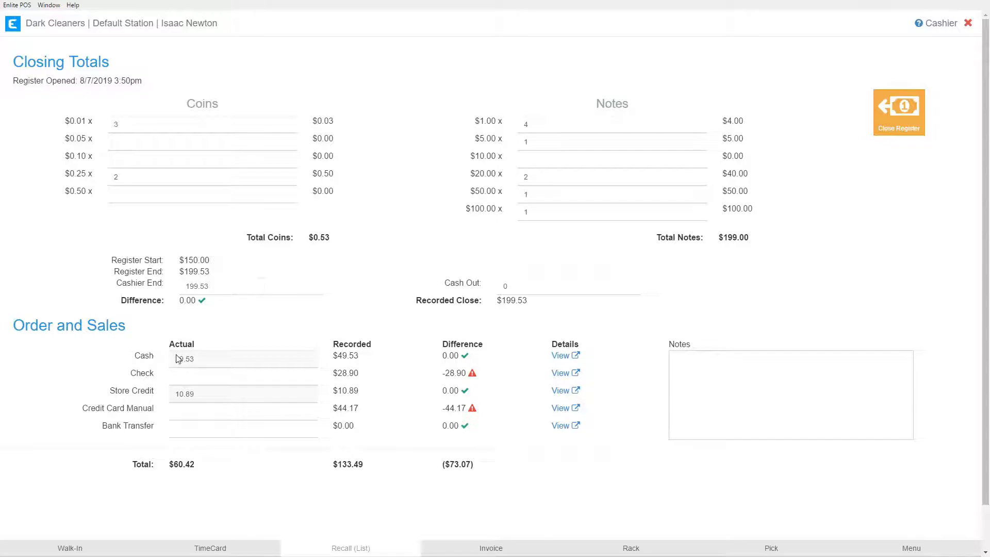
left_click(203, 364)
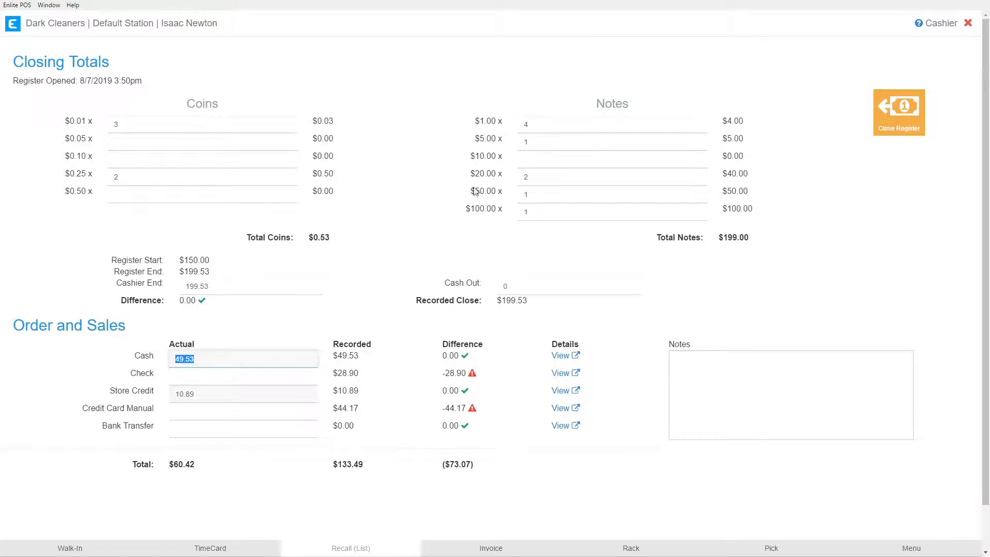
left_click(535, 178)
left_click_drag(535, 178, 518, 181)
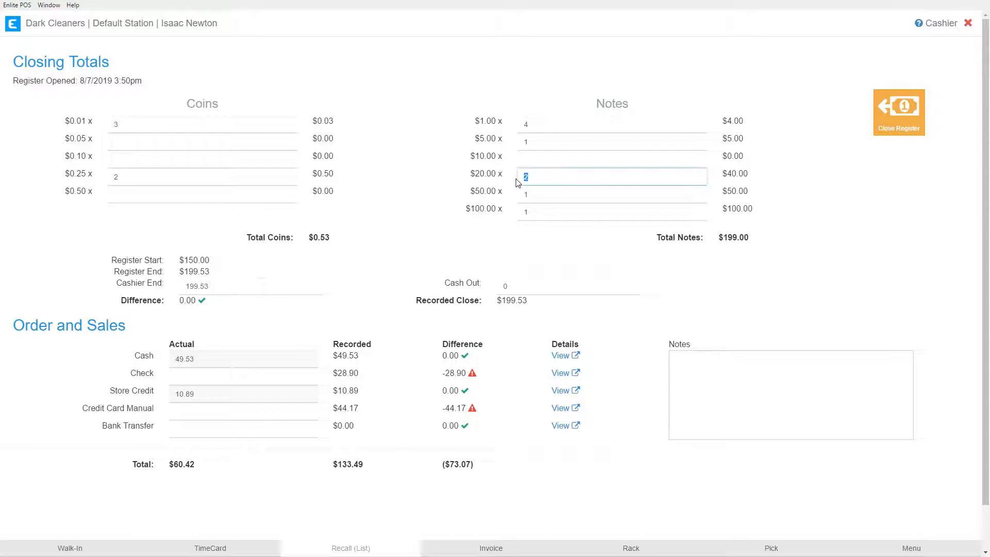
type("1")
left_click(201, 361)
left_click(500, 207)
left_click_drag(533, 181, 520, 181)
type("2")
left_click(202, 363)
left_click_drag(360, 357, 330, 367)
left_click_drag(440, 356, 471, 354)
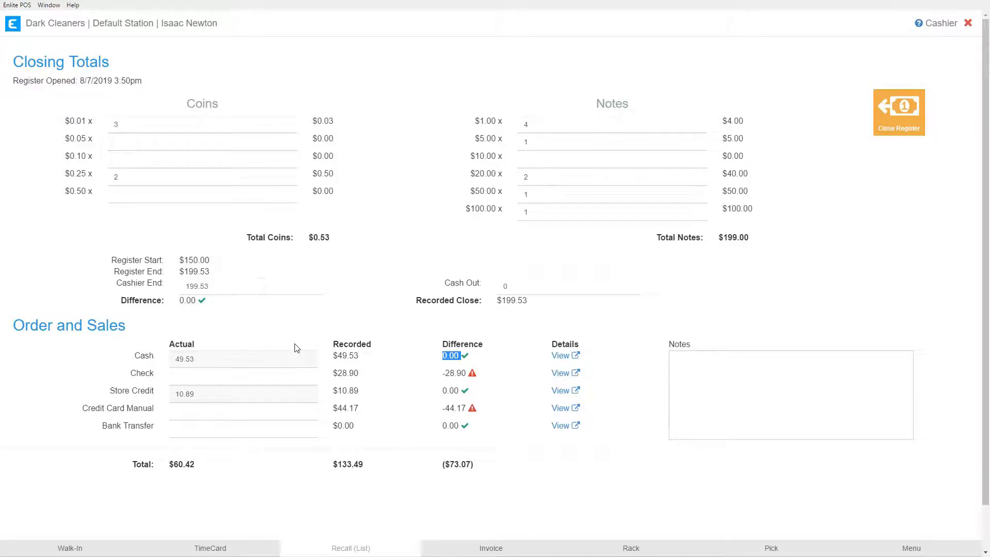
Step: Inspect the Store Credit actual amount field
left_click(375, 310)
left_click(222, 396)
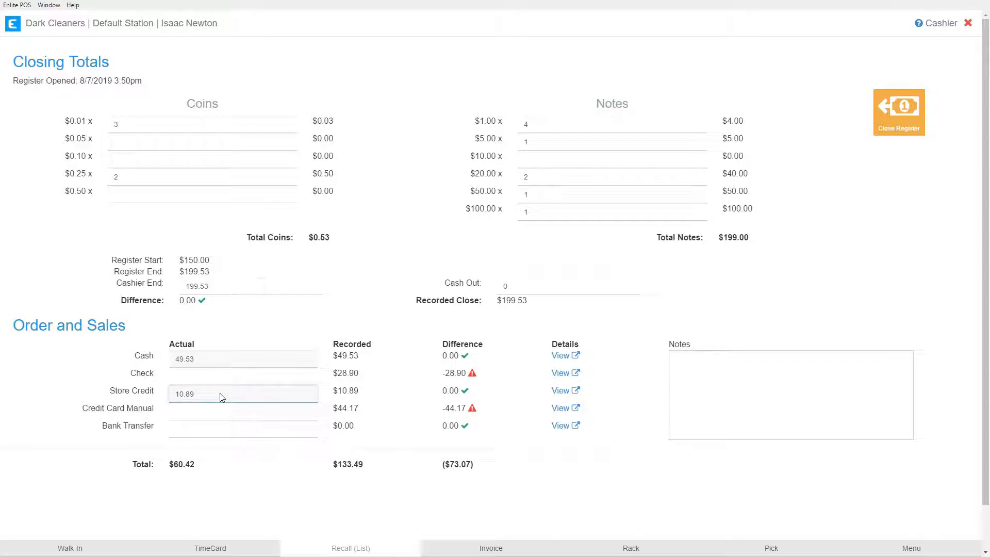
double_click(187, 395)
left_click(196, 398)
left_click_drag(360, 391, 339, 390)
left_click(203, 398)
left_click_drag(177, 398, 203, 398)
left_click(196, 398)
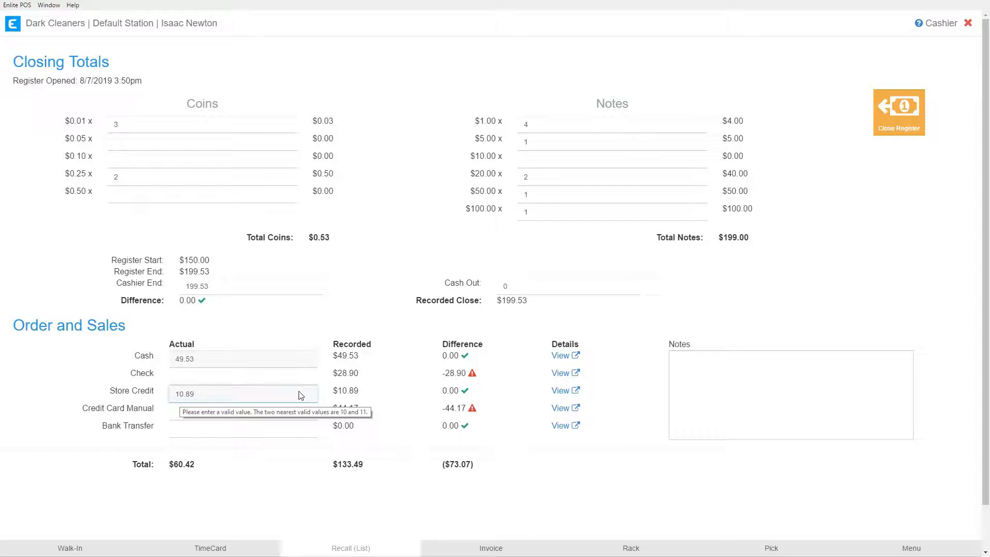
Step: Enter 28.90 as the actual Check amount
key("shift+Tab")
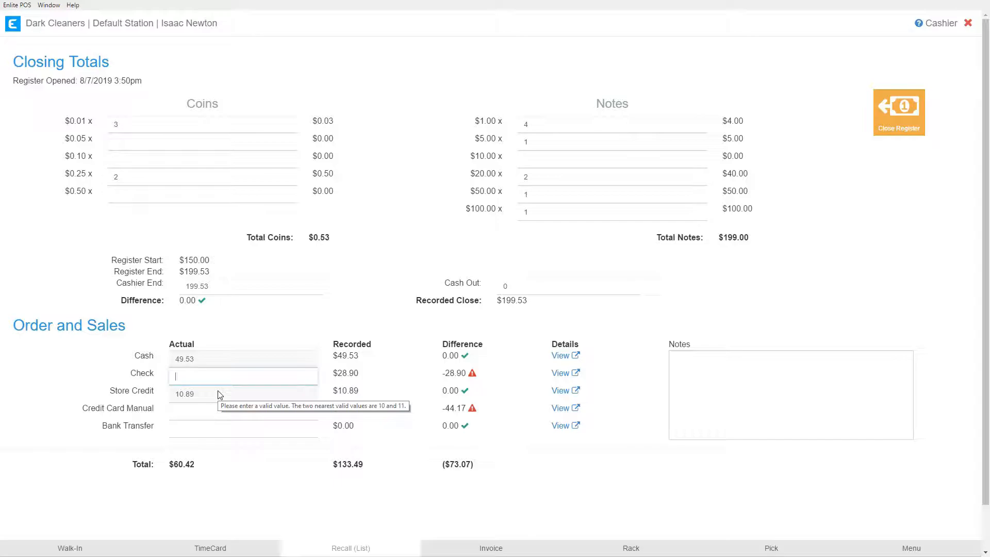
type("28.90")
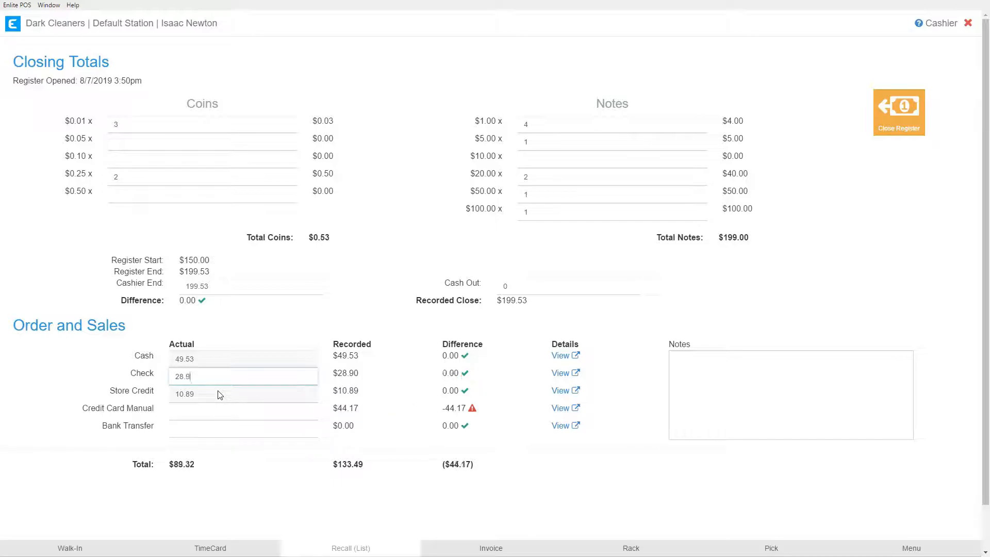
Step: Try a Check amount of 30, then re-enter 28.90
double_click(339, 372)
left_click_drag(267, 377, 171, 376)
type("30")
left_click_drag(435, 376, 460, 374)
double_click(181, 375)
type("28")
left_click_drag(441, 373, 470, 369)
left_click(198, 376)
type(".90")
left_click(395, 328)
Step: Enter 44.17 as the actual Credit Card Manual amount
left_click(209, 410)
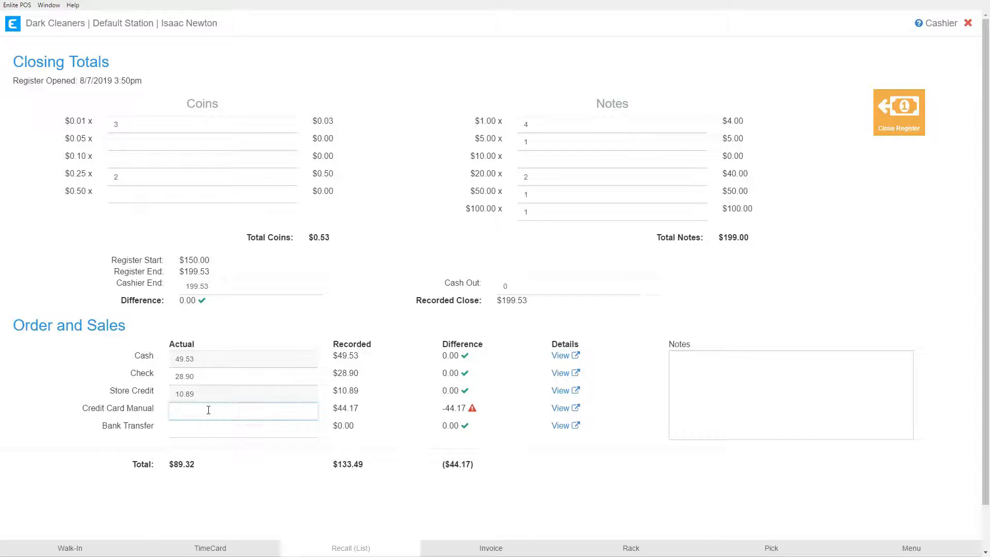
type("44.17")
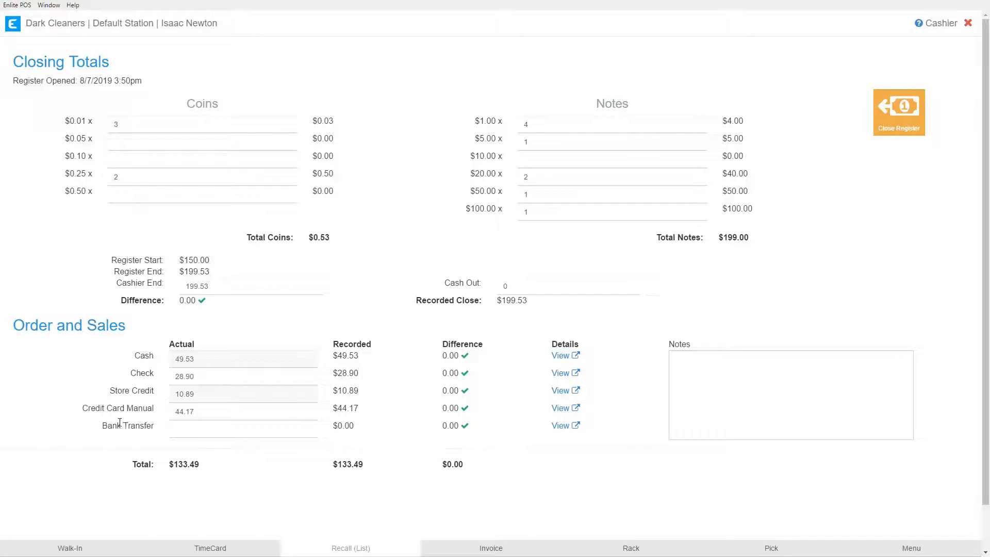
left_click_drag(127, 409, 151, 413)
left_click(133, 415)
Step: View the cash and check transaction details lists
left_click(560, 356)
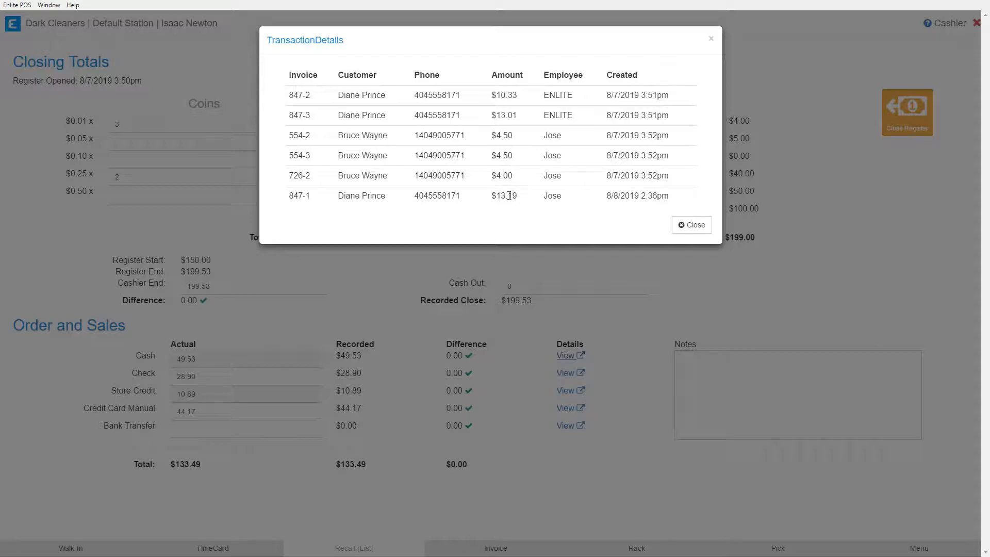
left_click(693, 225)
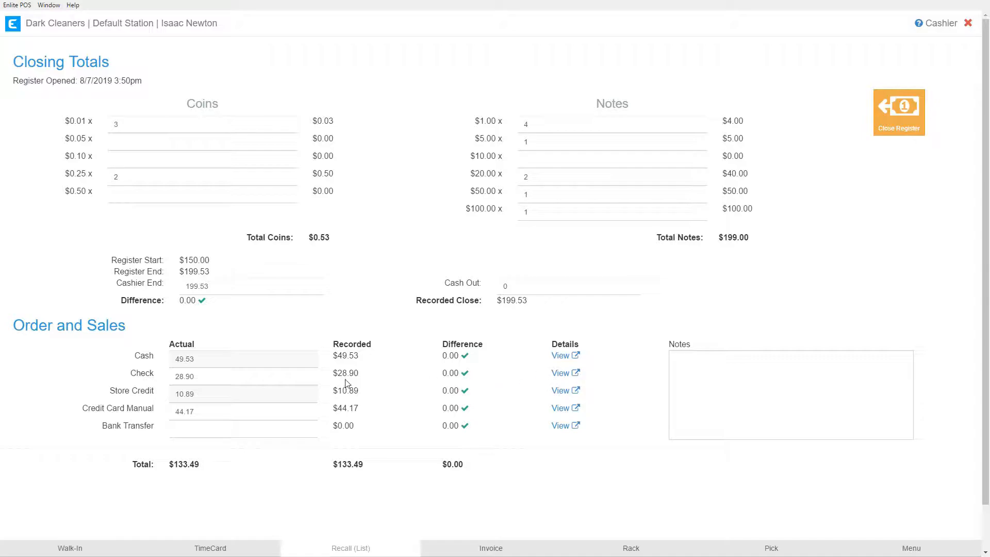
left_click_drag(333, 372, 360, 374)
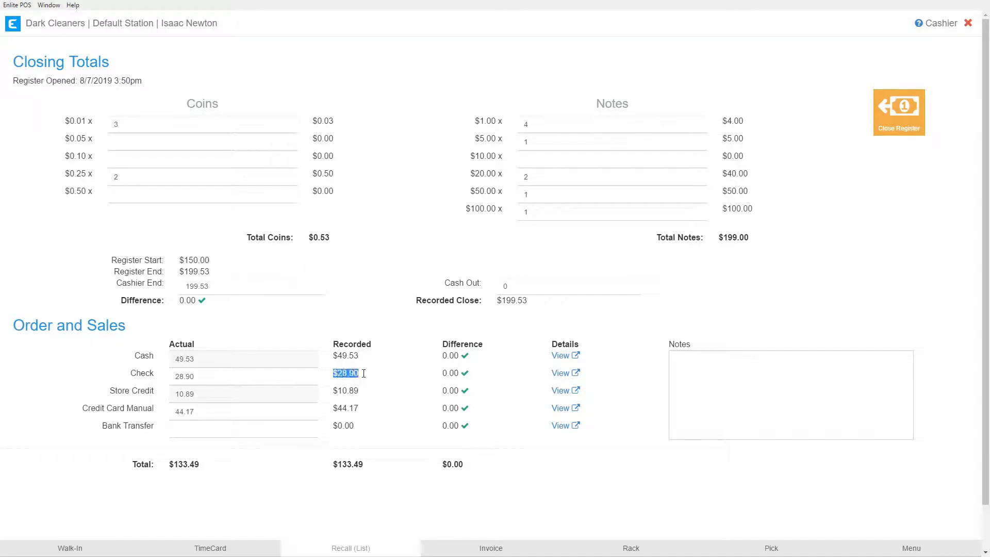
left_click(554, 377)
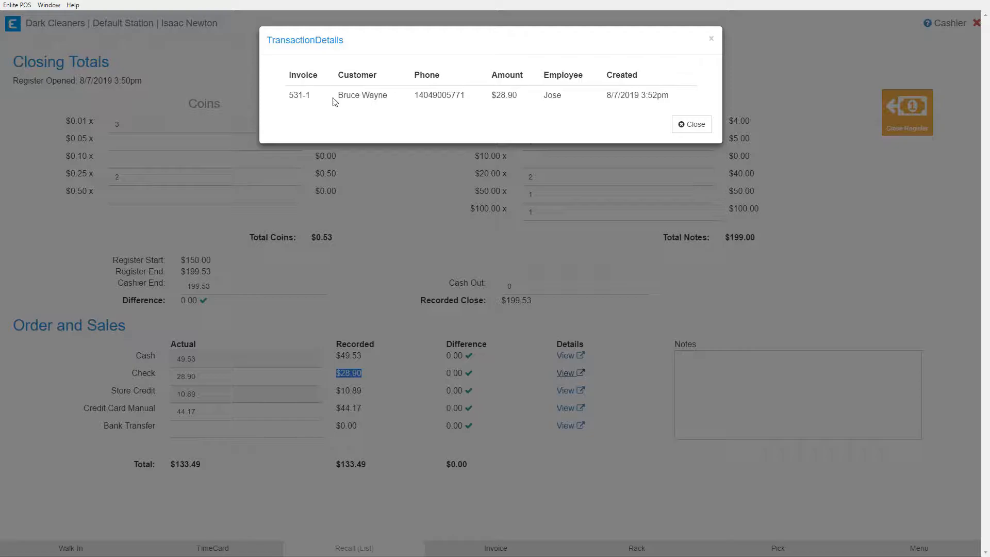
left_click_drag(343, 95, 407, 98)
left_click_drag(488, 98, 536, 101)
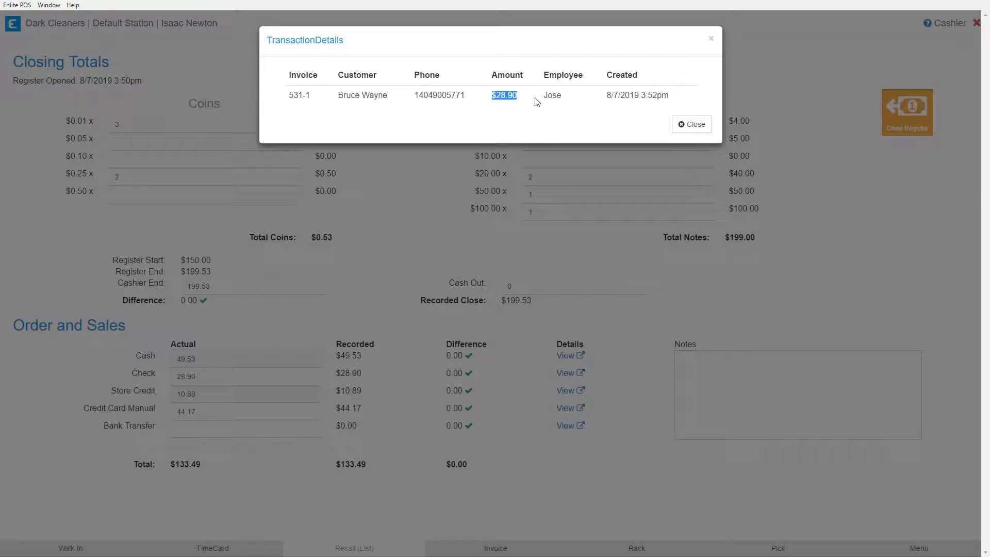
left_click(694, 124)
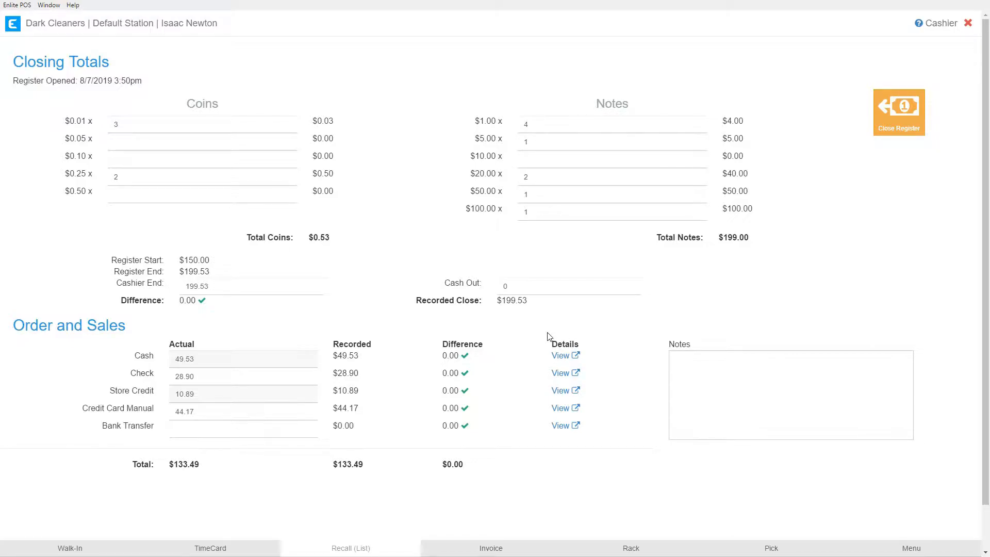
Step: Reopen the cash transaction details and examine the invoice and amount columns
left_click(561, 355)
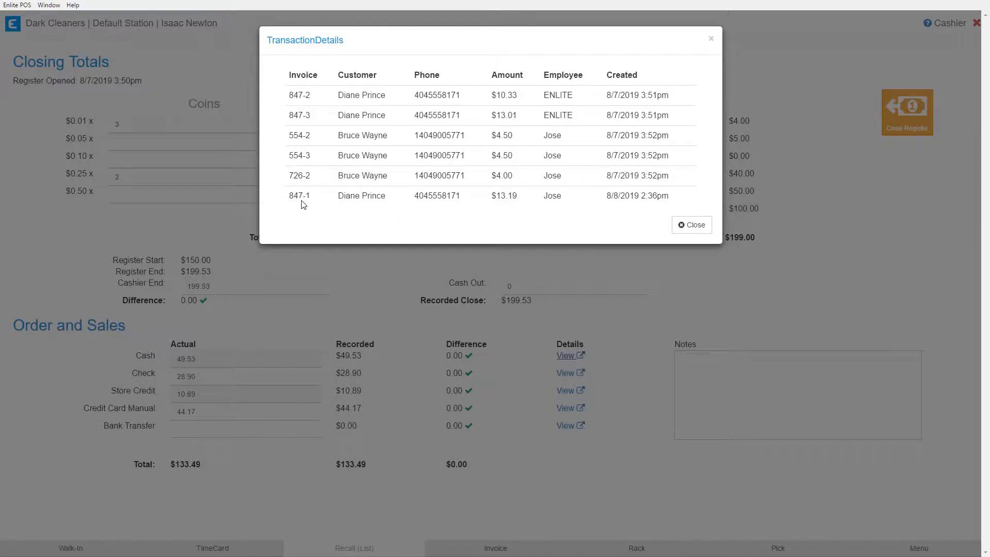
left_click_drag(287, 199, 315, 200)
left_click_drag(490, 195, 527, 199)
left_click(689, 225)
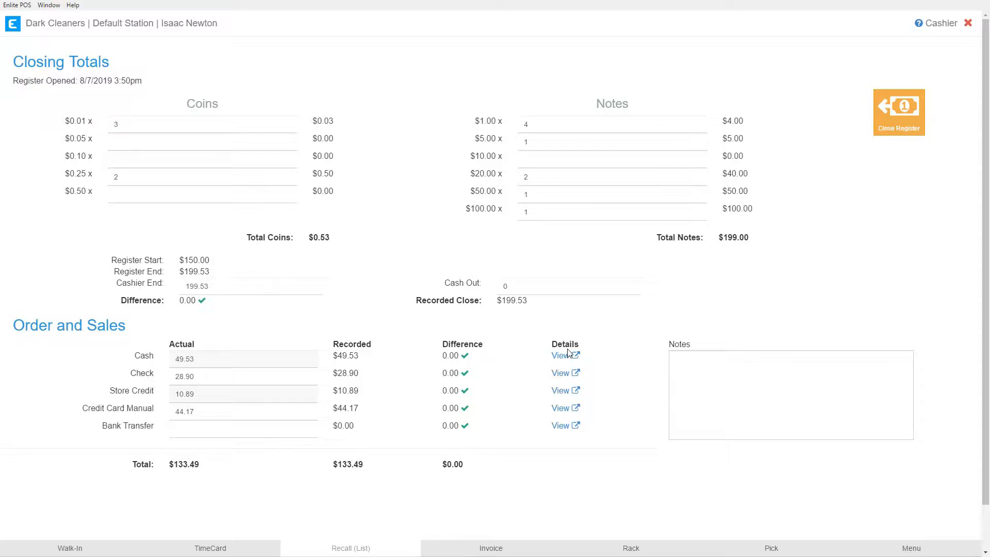
Step: Add the note "This is a test note. So everyone can see what it looks like." to the register notes
left_click_drag(332, 355, 360, 391)
left_click(719, 374)
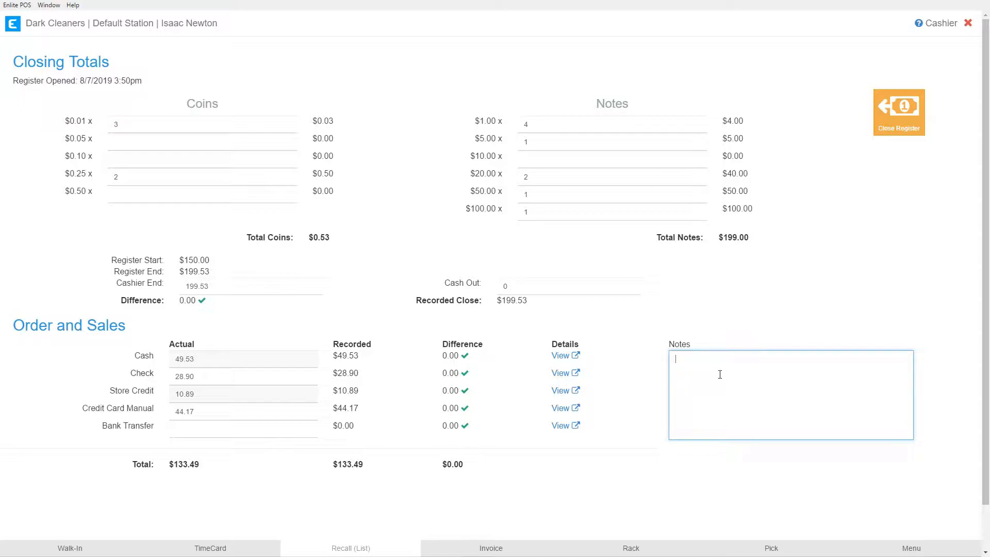
type("This is a test note. So everyone can see what it looks like.")
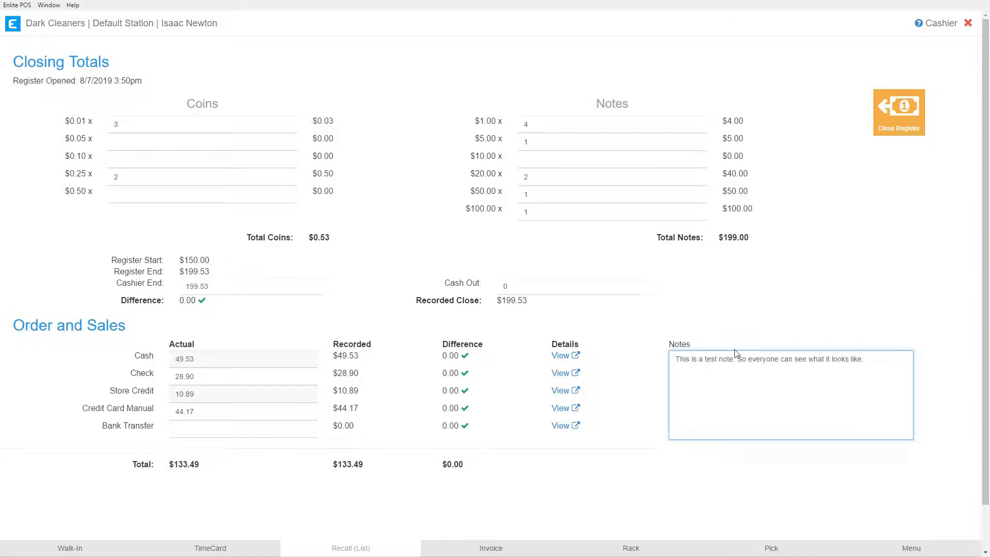
left_click(761, 308)
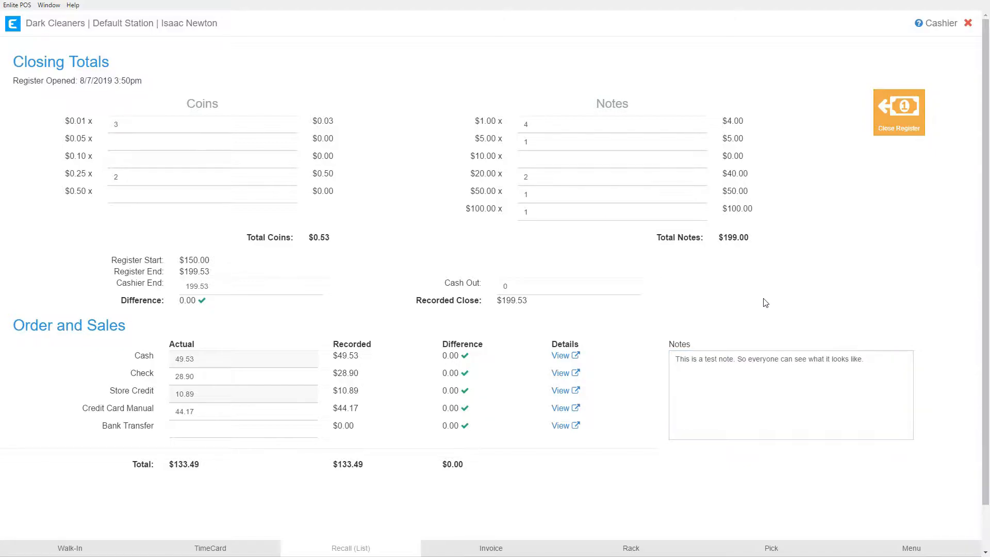
Step: Examine the register start, register end, cashier end and difference figures of the closing totals
left_click_drag(537, 302, 110, 260)
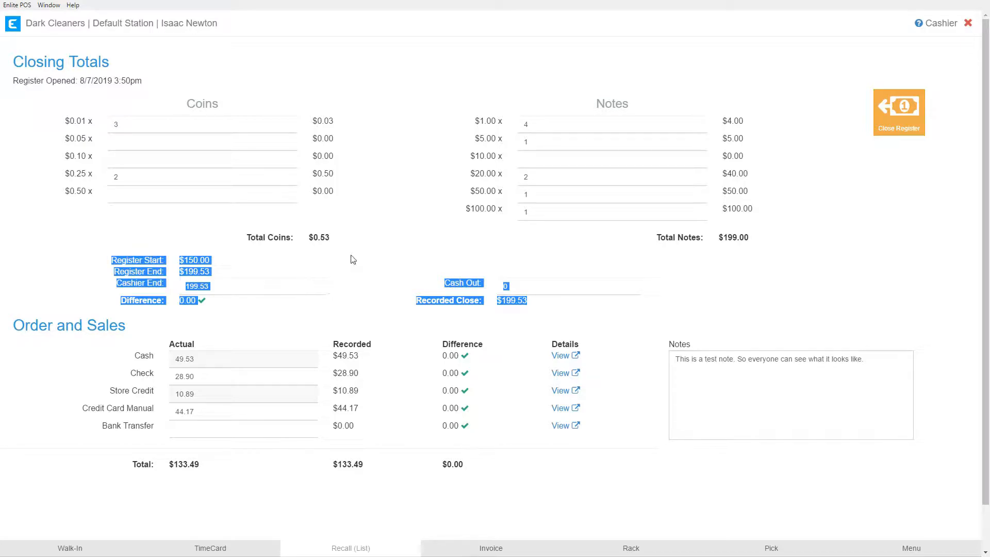
left_click(397, 252)
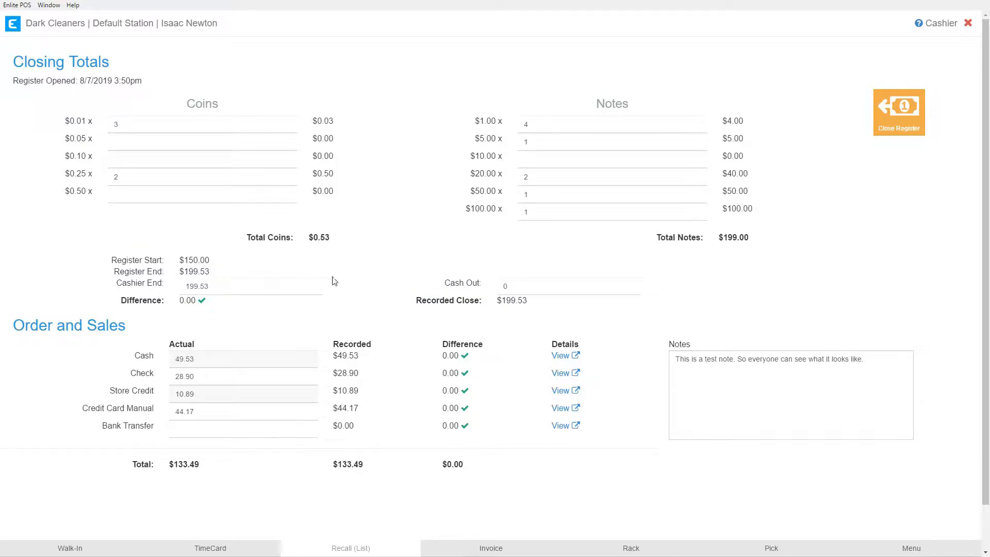
double_click(187, 259)
left_click_drag(180, 272, 209, 271)
left_click_drag(332, 355, 361, 358)
left_click(213, 287)
left_click_drag(213, 287, 186, 287)
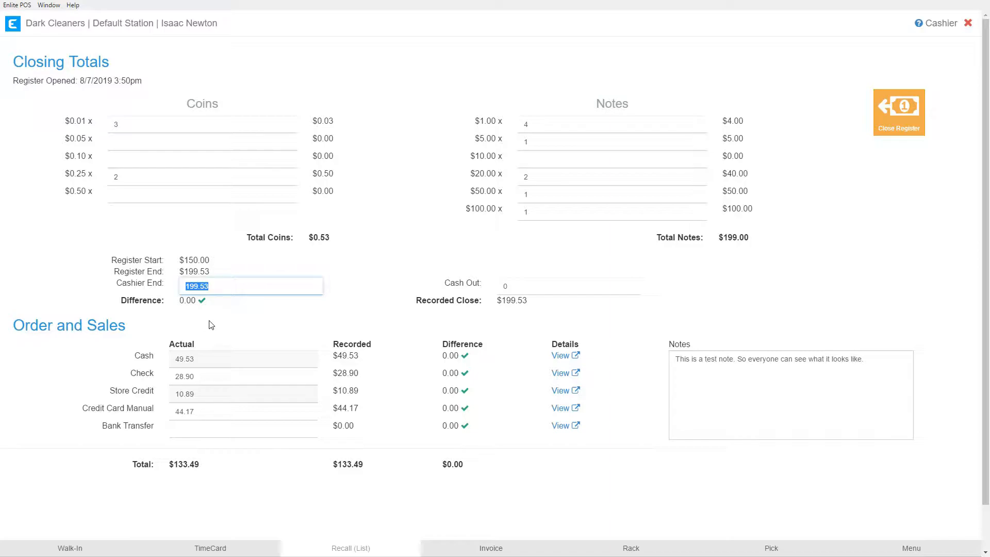
left_click_drag(174, 302, 212, 306)
left_click(256, 306)
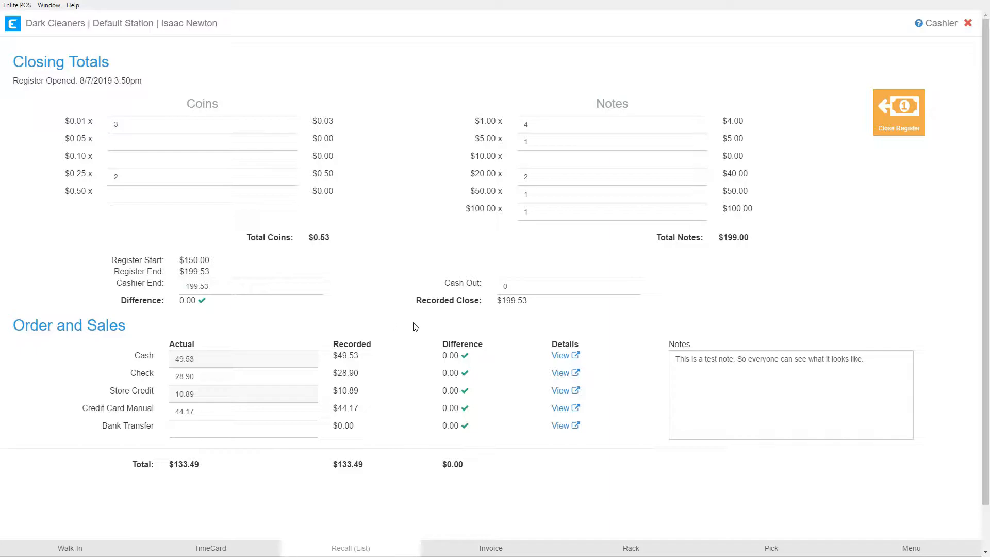
Step: Set the Cash Out amount to 49.53
left_click_drag(445, 283, 481, 284)
left_click(517, 287)
double_click(508, 286)
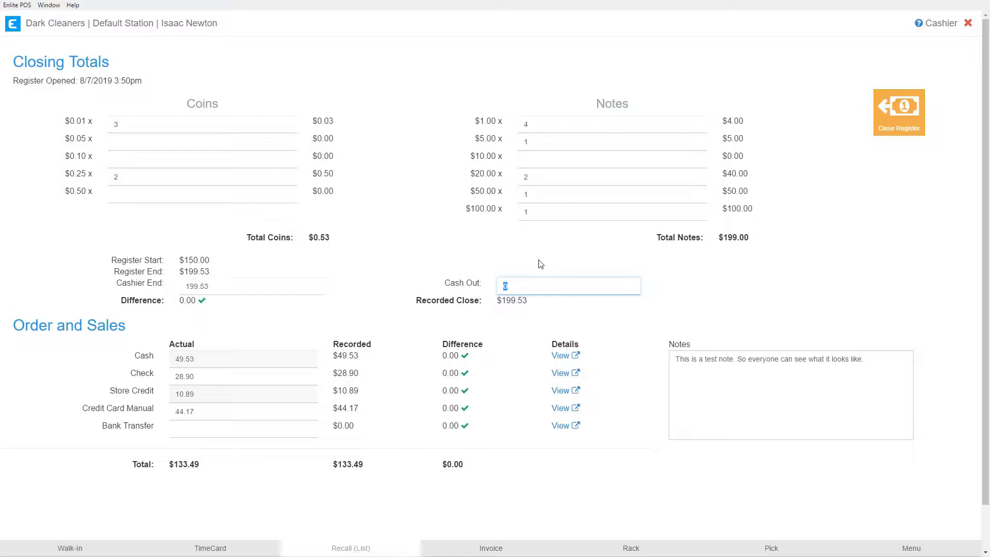
key("BackSpace")
type("49.53")
left_click(532, 300)
left_click_drag(532, 299, 496, 301)
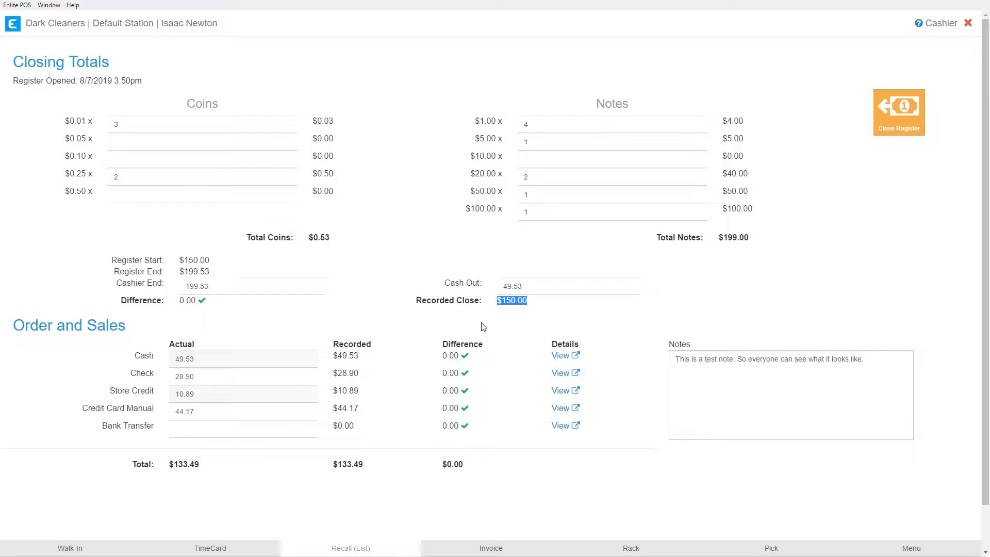
Step: Review the recorded close figure and close the register
left_click_drag(415, 303, 538, 308)
left_click(549, 307)
left_click(893, 112)
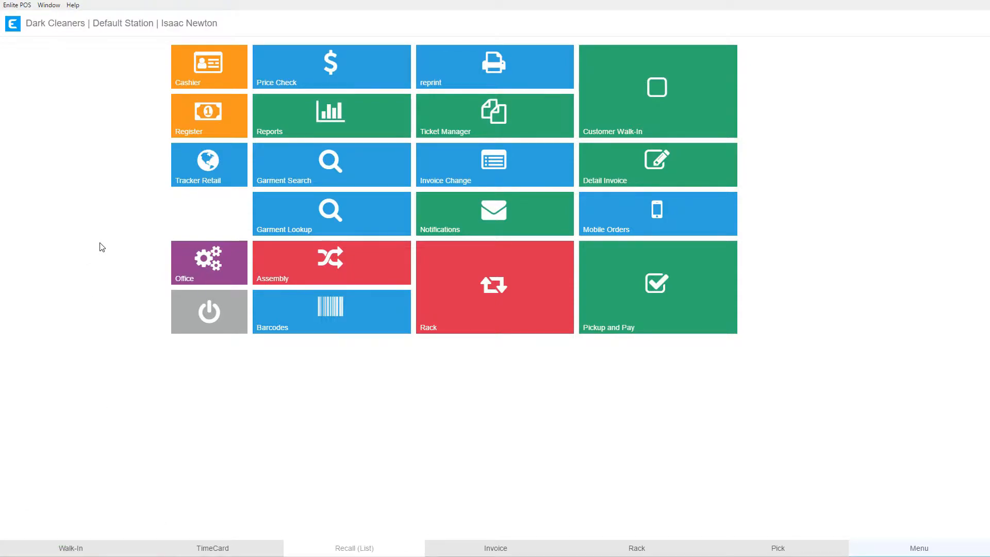
Step: Open Pickup and Pay, then cancel the cashier PIN sign-in
left_click(657, 292)
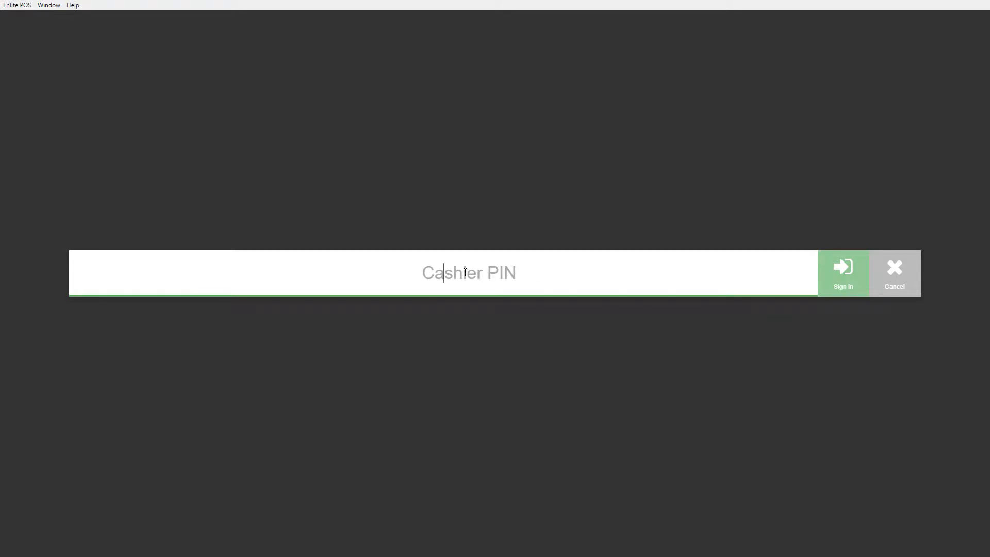
left_click(896, 283)
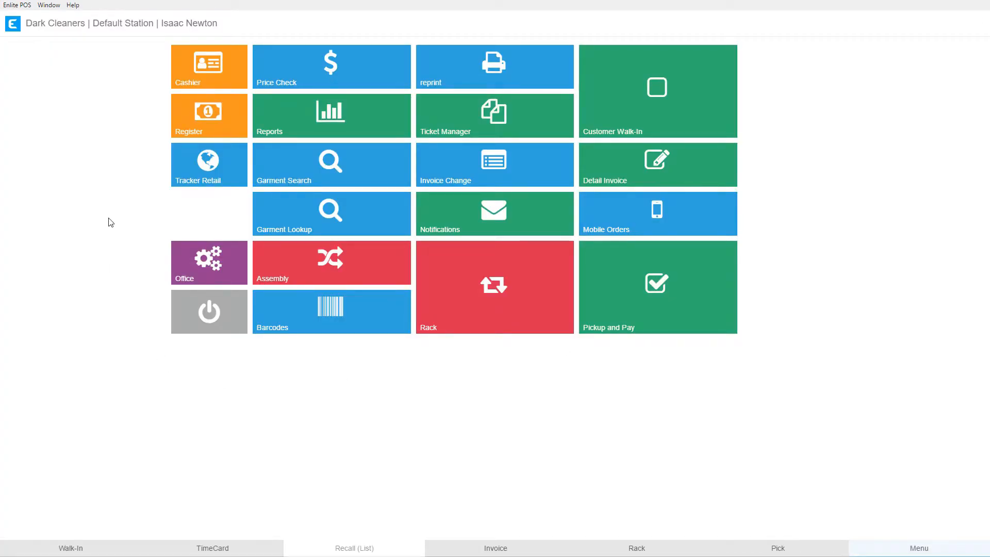